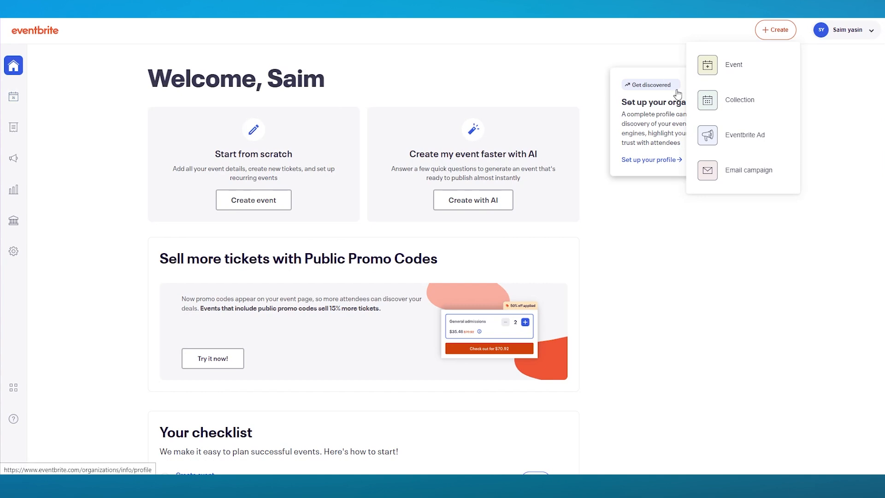
# Step: Start a new event with the AI creation option and title it "Retro"
pyautogui.click(754, 76)
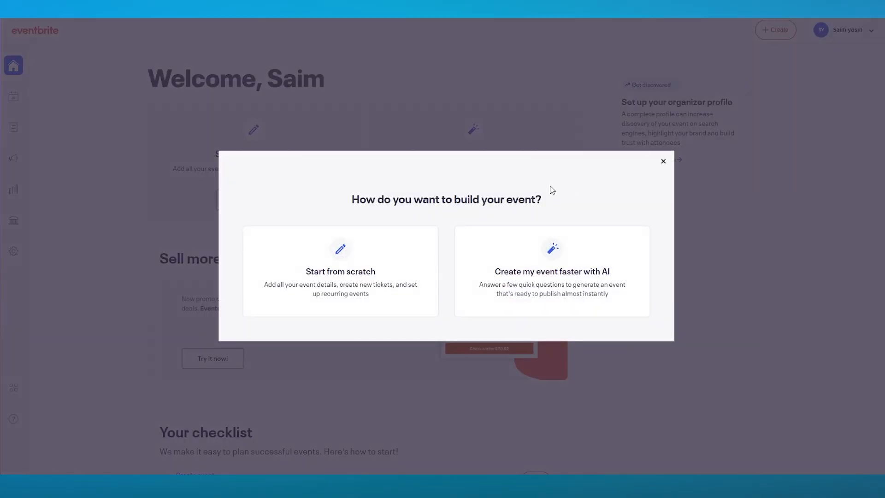
pyautogui.click(569, 266)
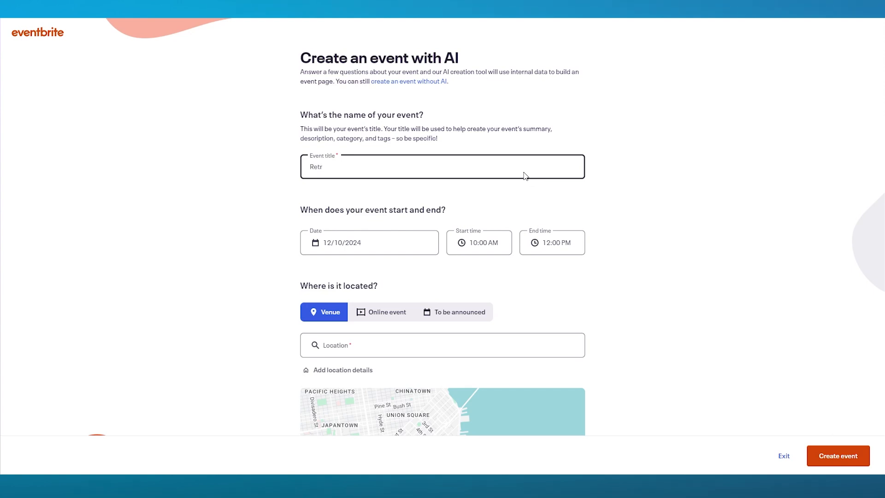
# Step: Set the event dates to run from 12/20/2024 to 12/29/2024
pyautogui.scroll(-2, 418, 188)
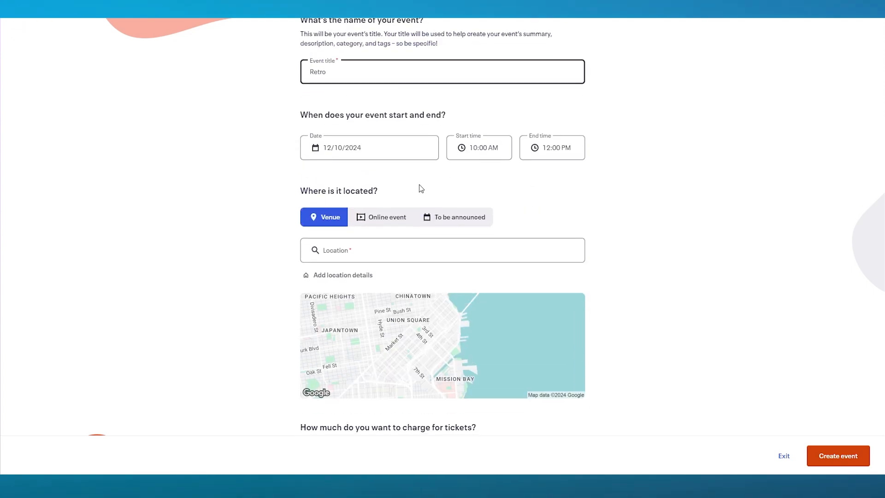
pyautogui.click(368, 148)
pyautogui.click(400, 297)
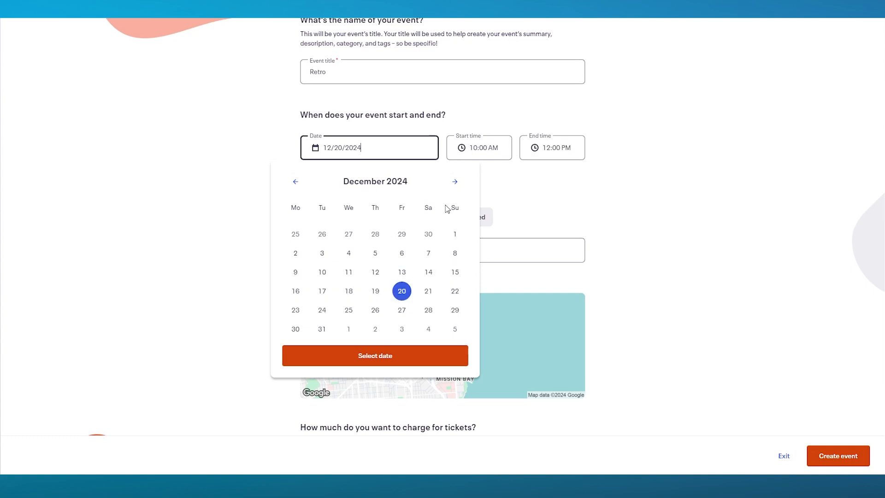
pyautogui.click(455, 312)
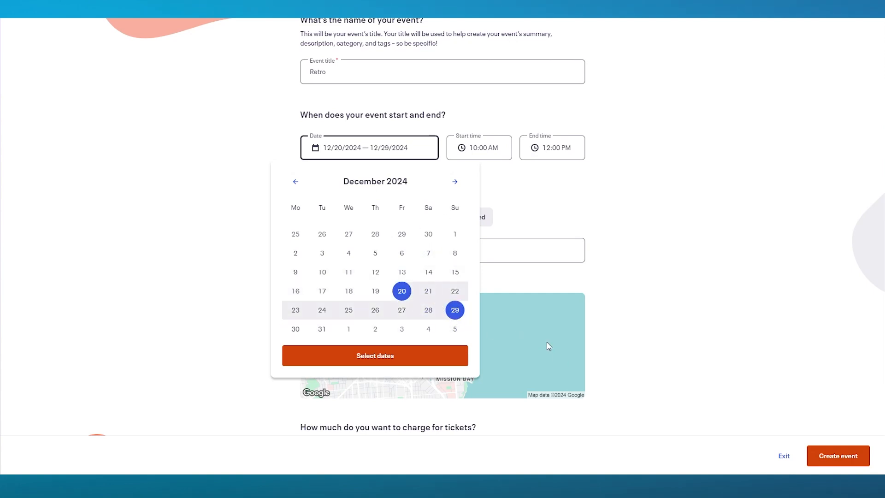
pyautogui.click(395, 357)
pyautogui.click(605, 217)
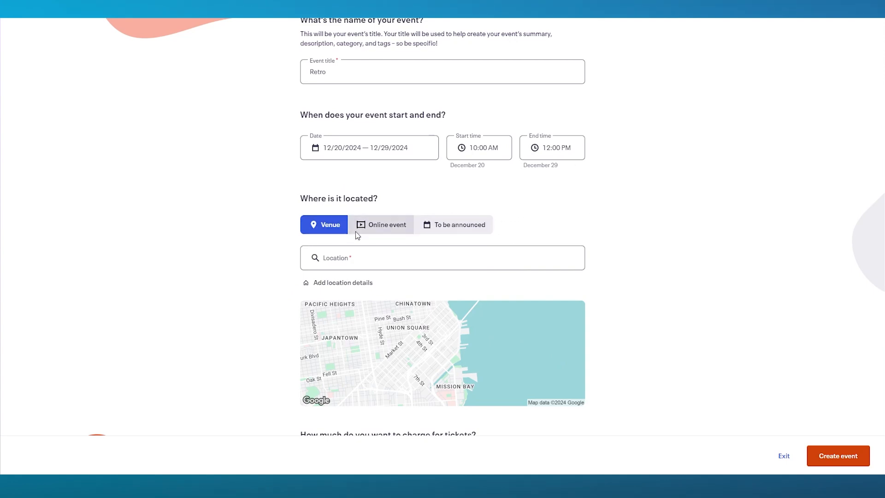
# Step: Set the event's location type to Venue and choose New York, NY, USA as the location
pyautogui.click(381, 225)
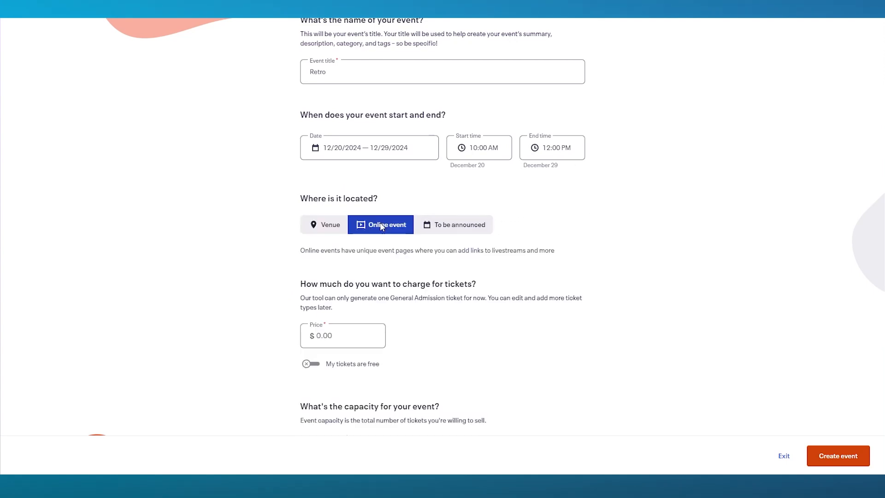
pyautogui.click(338, 228)
pyautogui.scroll(-4, 374, 227)
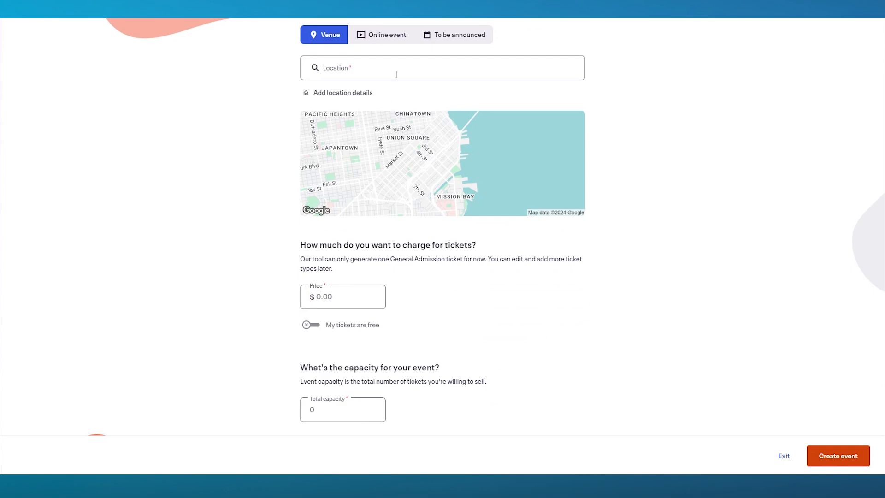
pyautogui.click(396, 75)
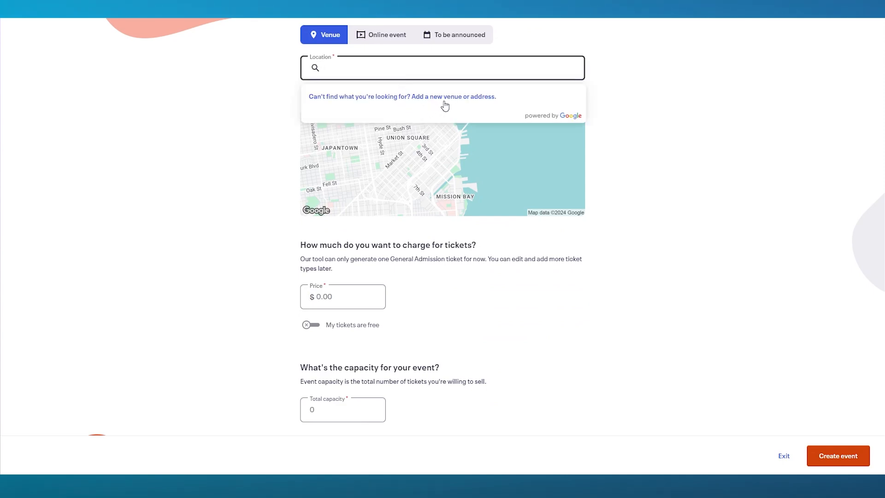
pyautogui.write('new')
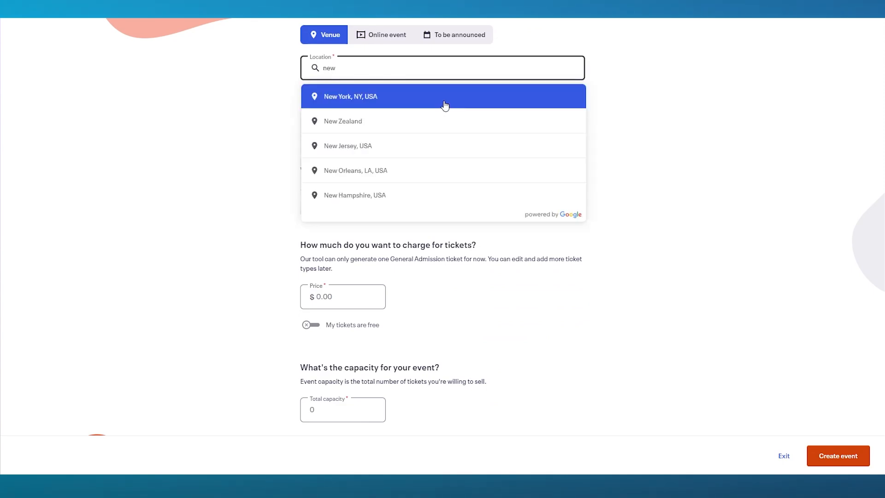
pyautogui.click(444, 105)
# Step: Fill in the venue's address fields with the saved address suggestion
pyautogui.click(367, 91)
pyautogui.click(367, 112)
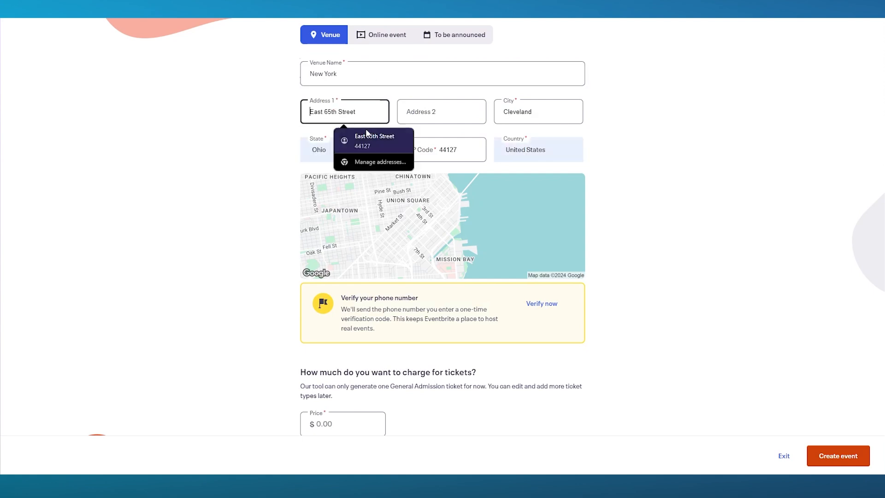
pyautogui.click(368, 134)
pyautogui.click(638, 155)
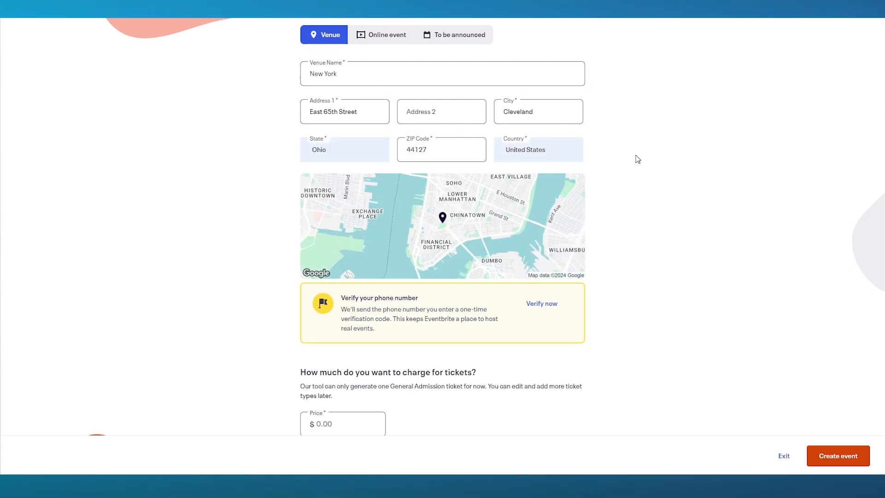
# Step: Set the General Admission ticket price to $9.00
pyautogui.scroll(-2, 607, 228)
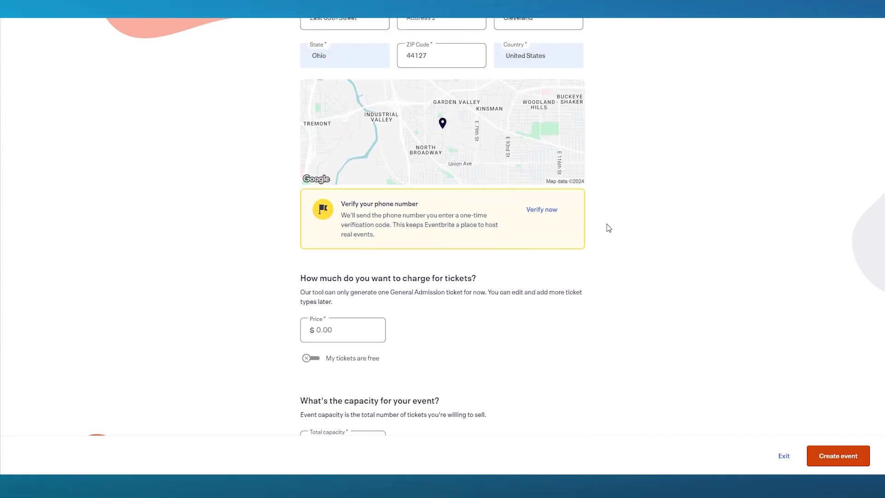
pyautogui.scroll(-1, 556, 218)
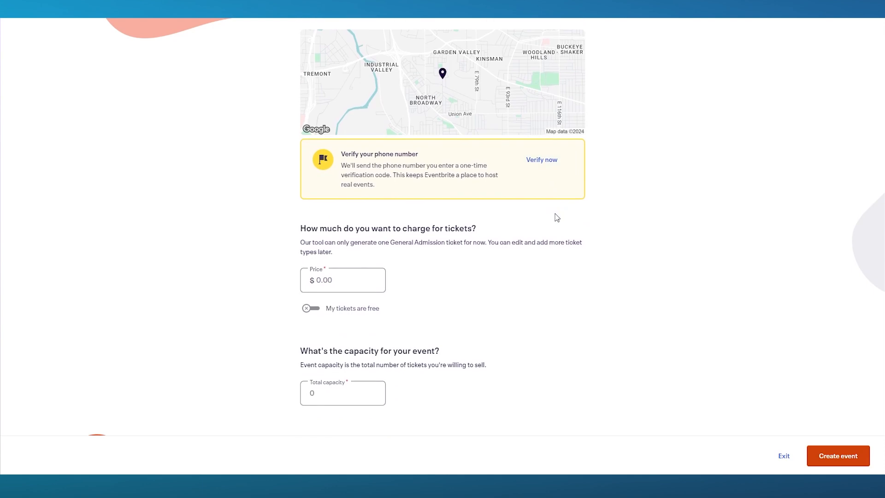
pyautogui.click(345, 280)
pyautogui.write('9')
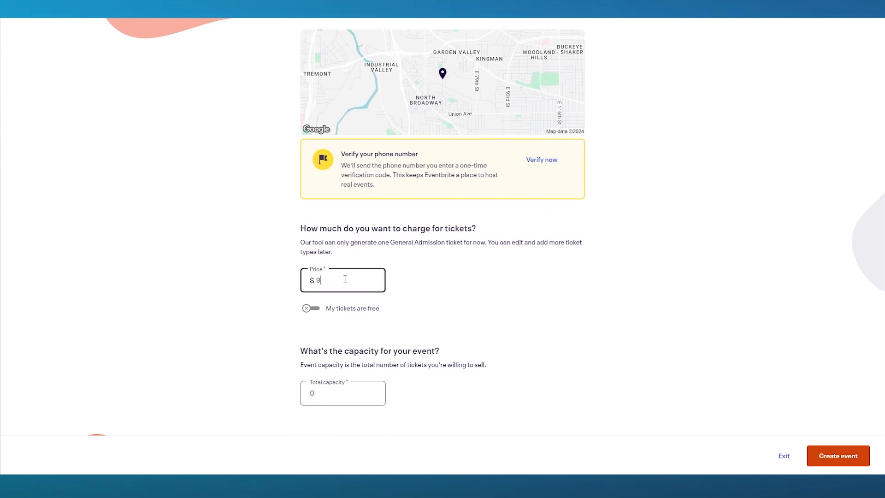
pyautogui.click(462, 306)
# Step: Fill in the event's total capacity and create the event
pyautogui.click(356, 393)
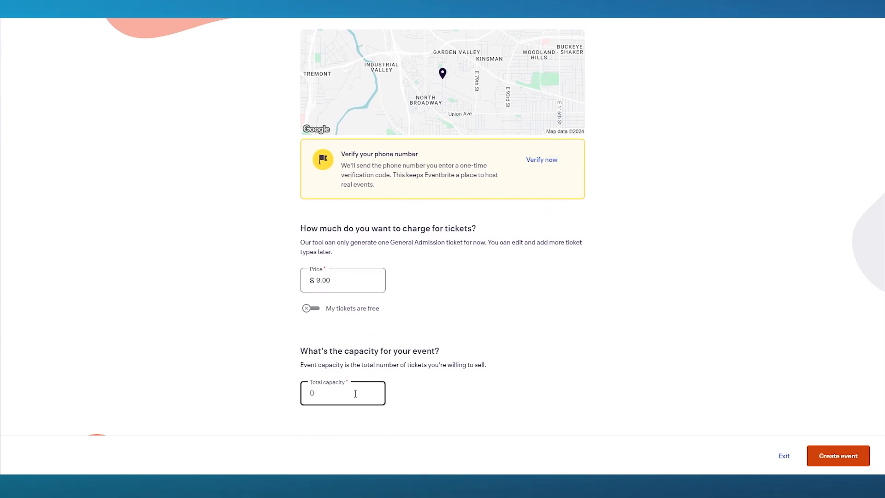
pyautogui.click(813, 465)
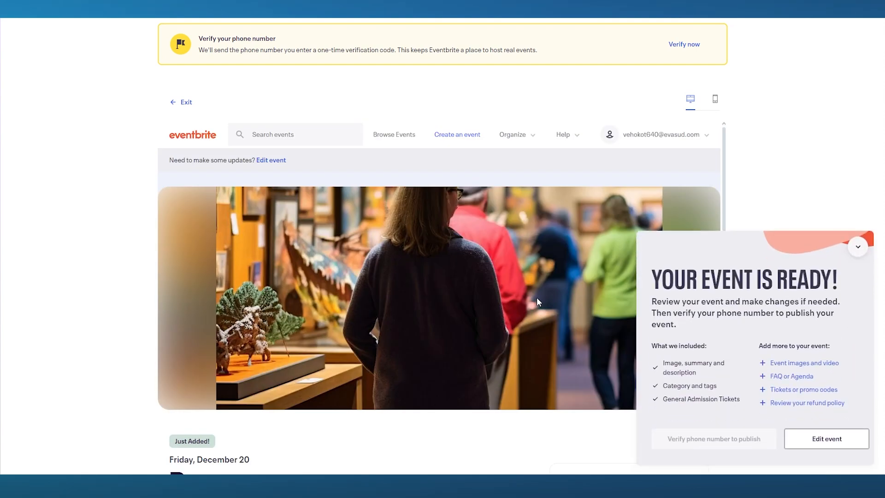
# Step: Collapse the event-ready notice and review the generated event page preview from the banner image through the description
pyautogui.click(858, 247)
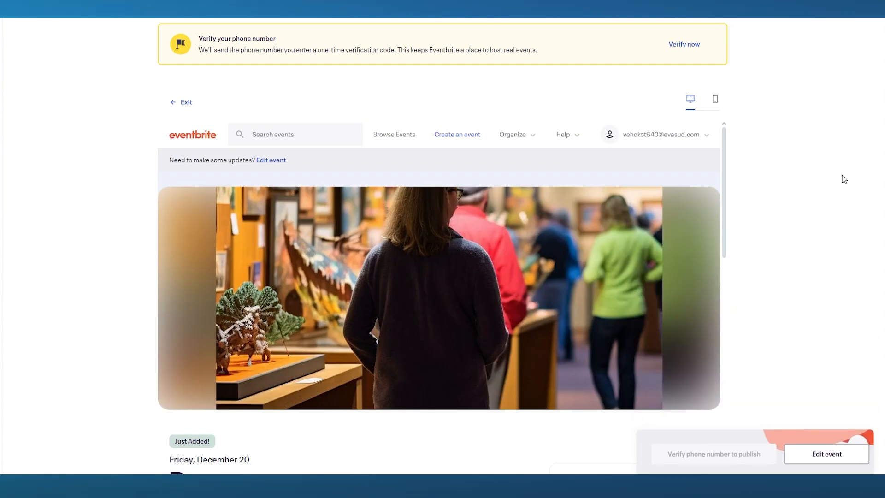
pyautogui.scroll(-1, 814, 213)
pyautogui.scroll(-5, 389, 85)
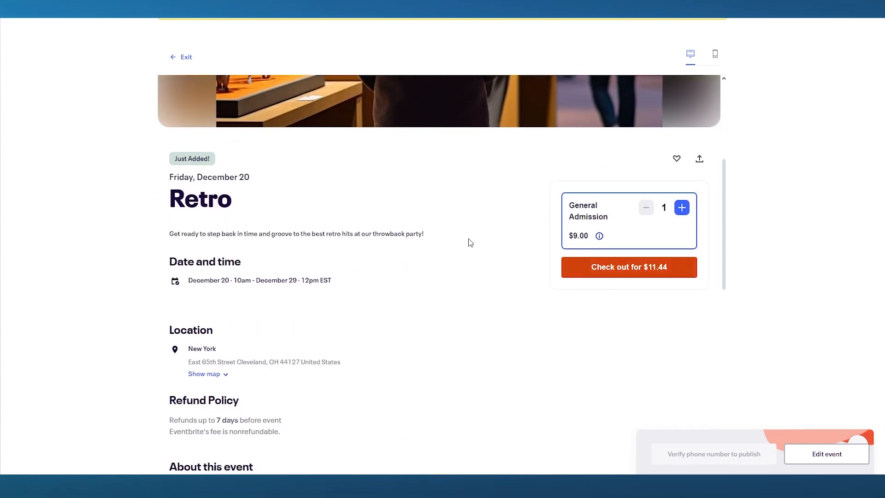
pyautogui.scroll(-10, 468, 239)
pyautogui.scroll(15, 469, 240)
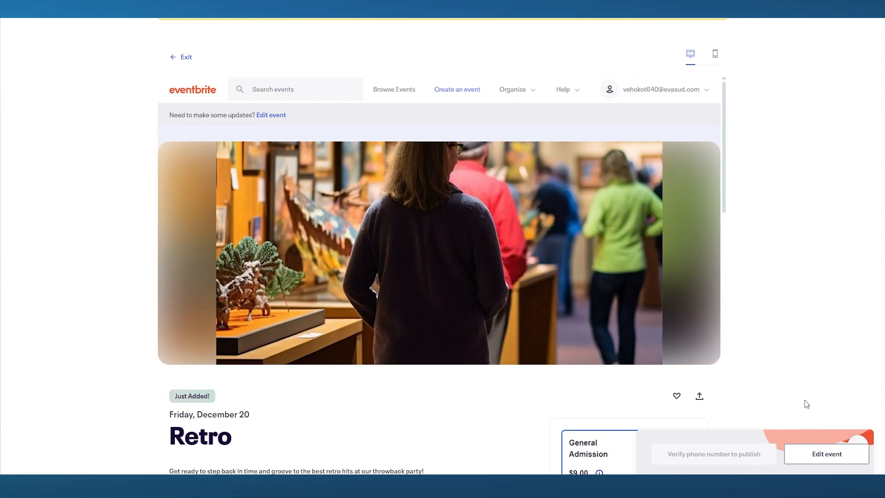
# Step: Open the generated event for editing and examine its date, location, Overview, Good to know and Agenda sections
pyautogui.click(820, 456)
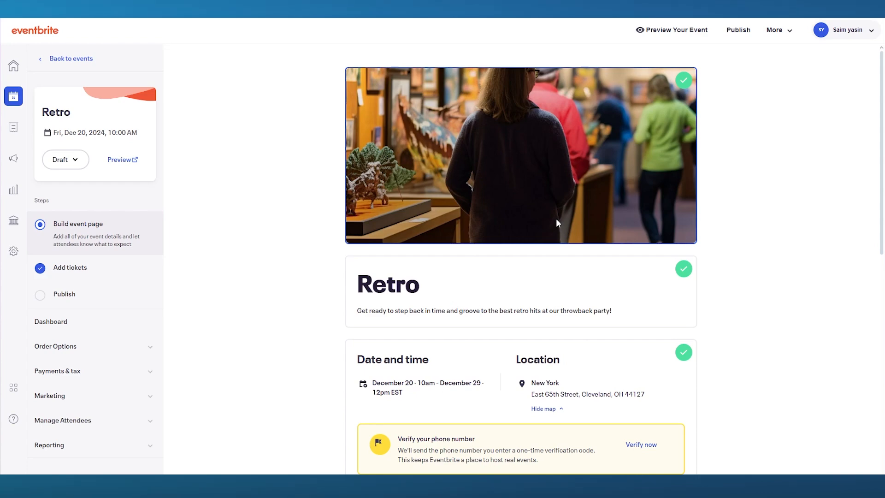
pyautogui.scroll(-5, 544, 226)
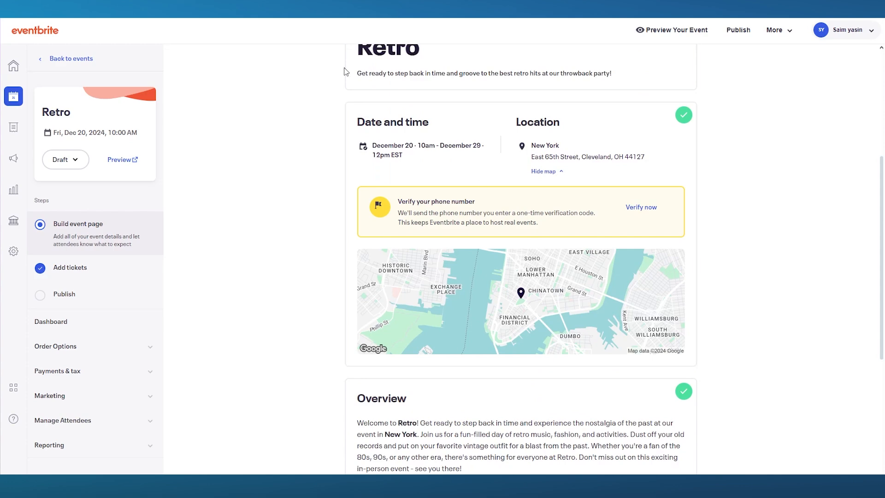
pyautogui.scroll(-2, 366, 166)
pyautogui.scroll(-2, 366, 165)
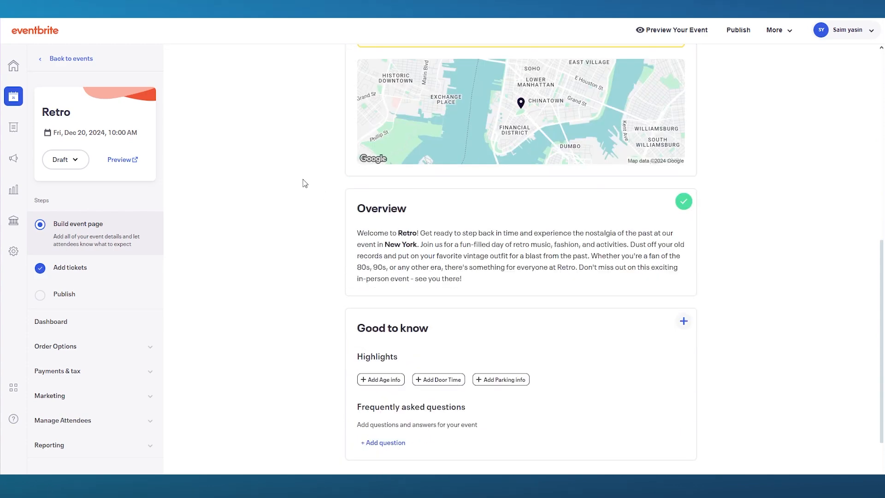
pyautogui.moveTo(473, 282); pyautogui.dragTo(354, 211)
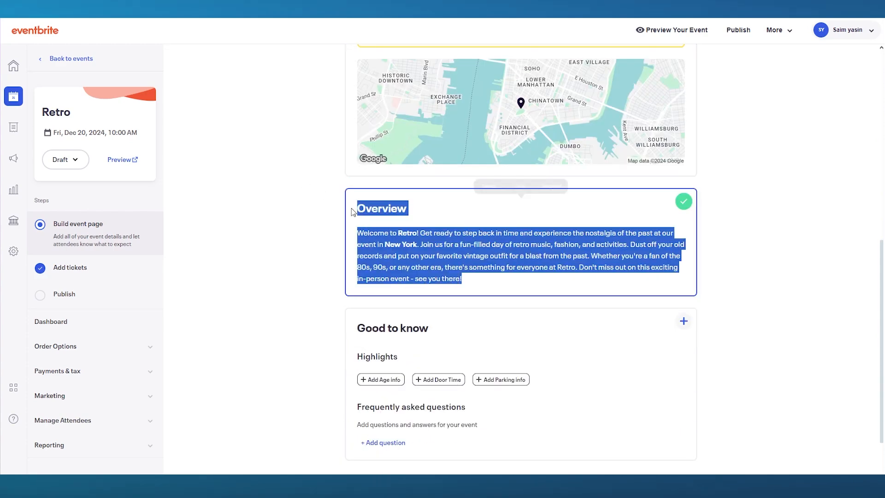
pyautogui.scroll(-5, 281, 227)
pyautogui.click(316, 221)
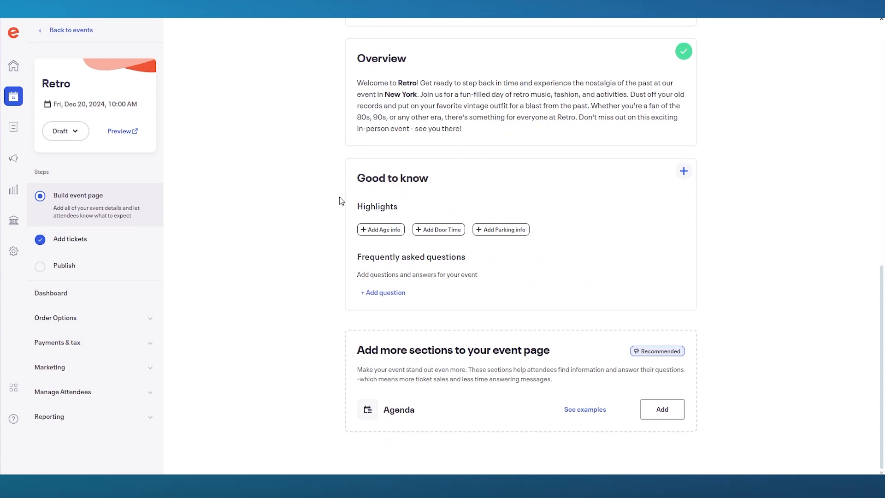
pyautogui.scroll(5, 346, 197)
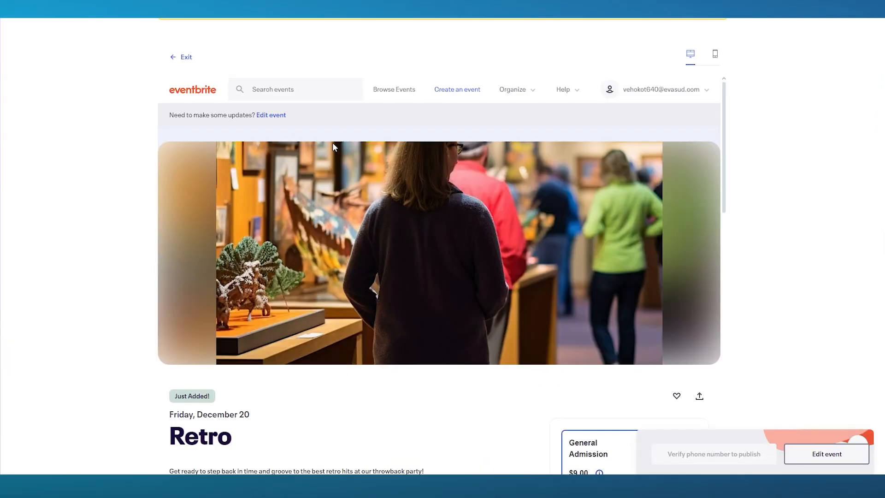
# Step: Leave the AI-generated event, go to the events list, and begin another event from scratch
pyautogui.scroll(-4, 334, 147)
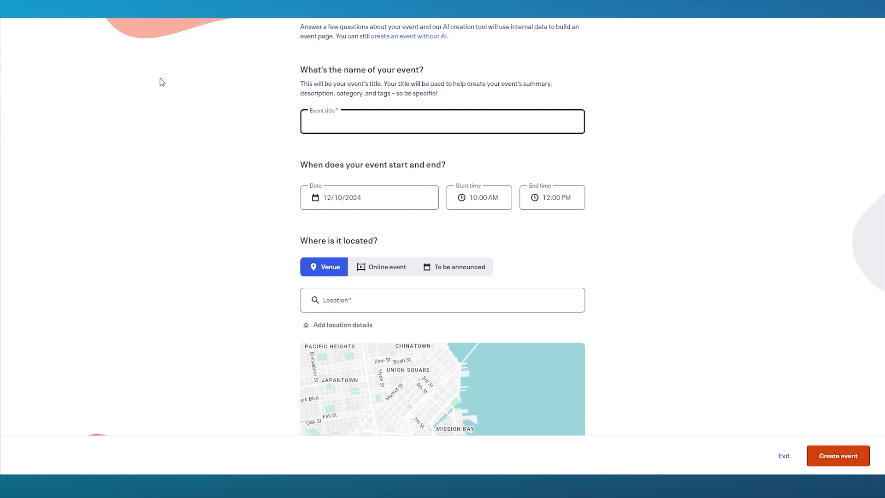
pyautogui.scroll(1, 162, 82)
pyautogui.click(39, 34)
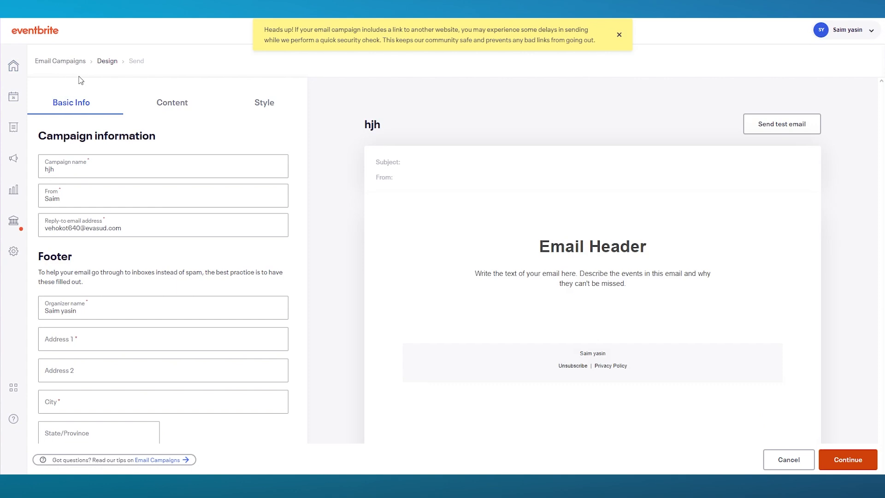
pyautogui.click(14, 96)
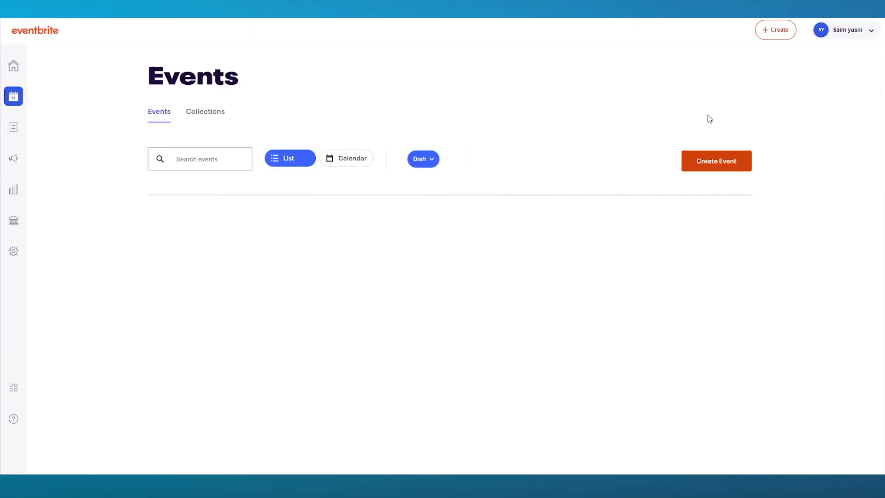
pyautogui.click(705, 160)
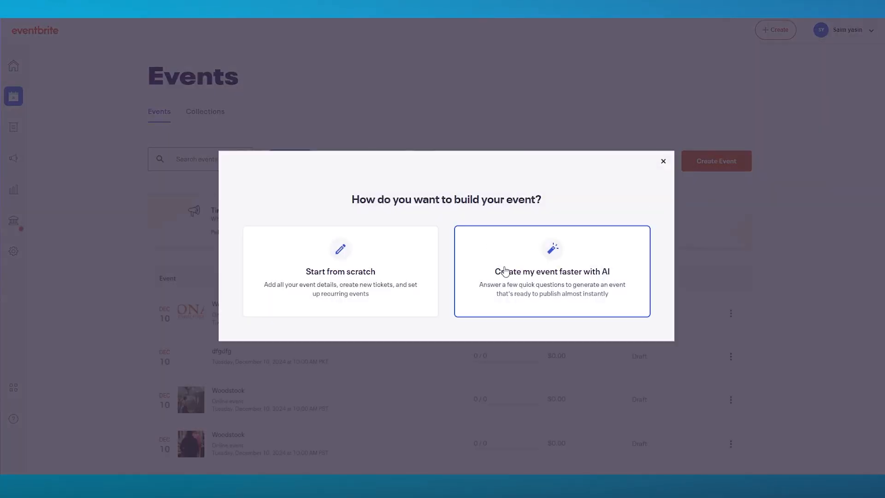
pyautogui.click(367, 274)
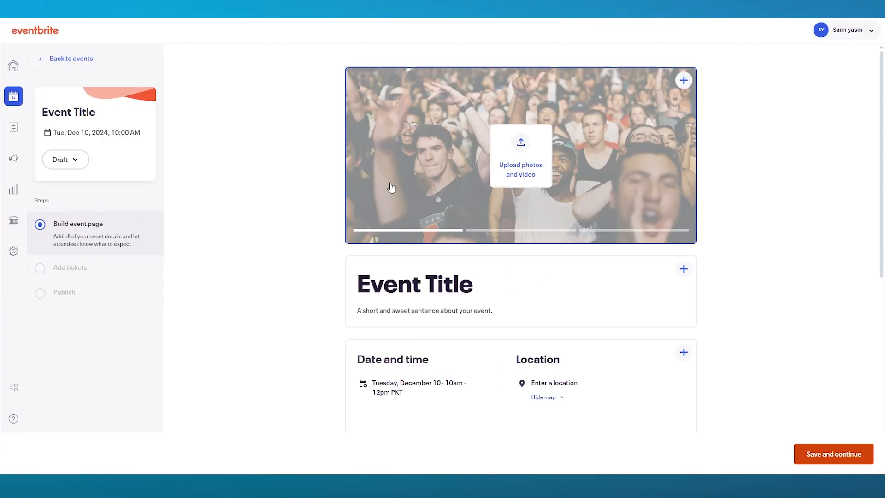
# Step: Open the Event Overview section of the new event page and set the event title to "Retro"
pyautogui.scroll(-1, 368, 185)
pyautogui.scroll(-2, 367, 185)
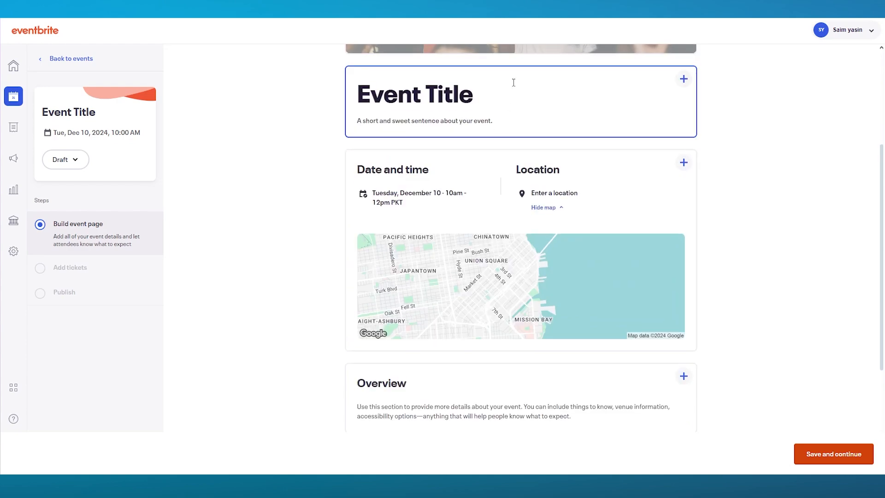
pyautogui.click(516, 88)
pyautogui.click(474, 215)
pyautogui.write('d')
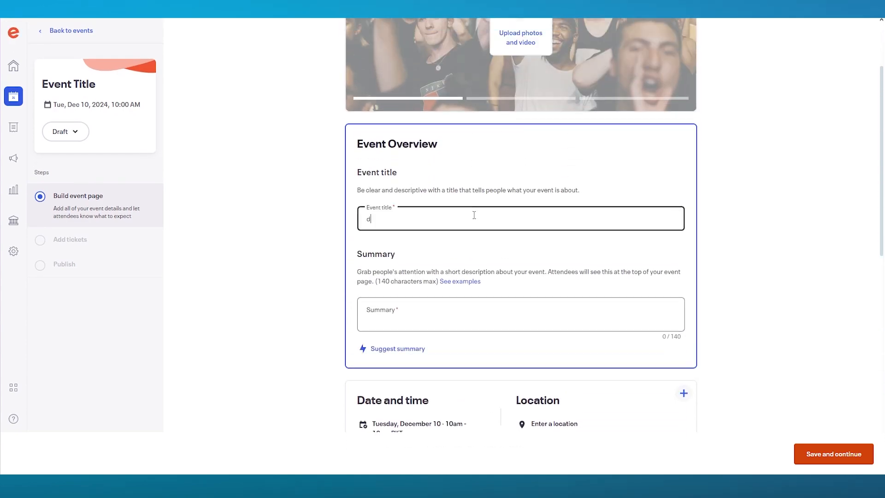
pyautogui.write('hgfghf')
pyautogui.moveTo(450, 220); pyautogui.dragTo(280, 225)
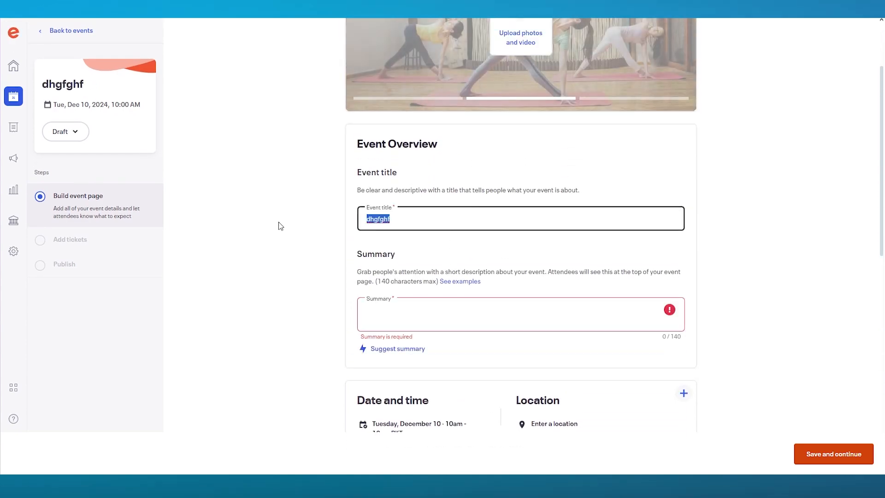
pyautogui.write('Retro')
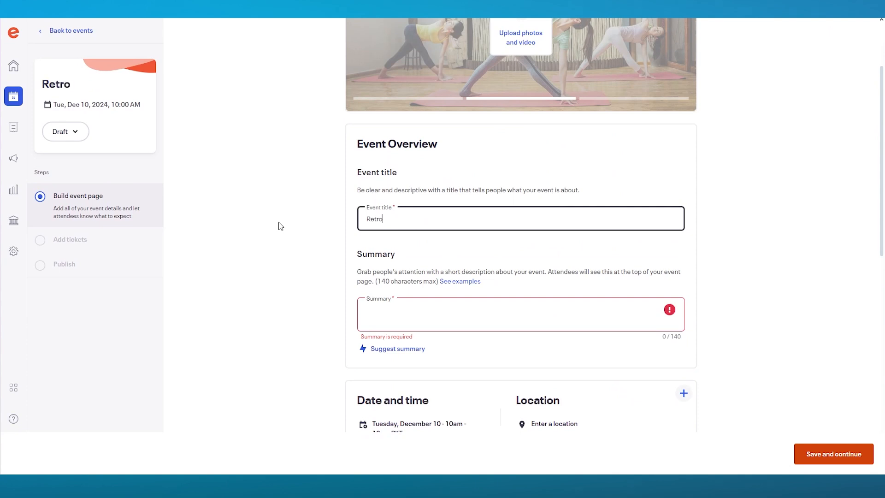
# Step: Fill in the event summary with the automatically suggested text
pyautogui.click(397, 349)
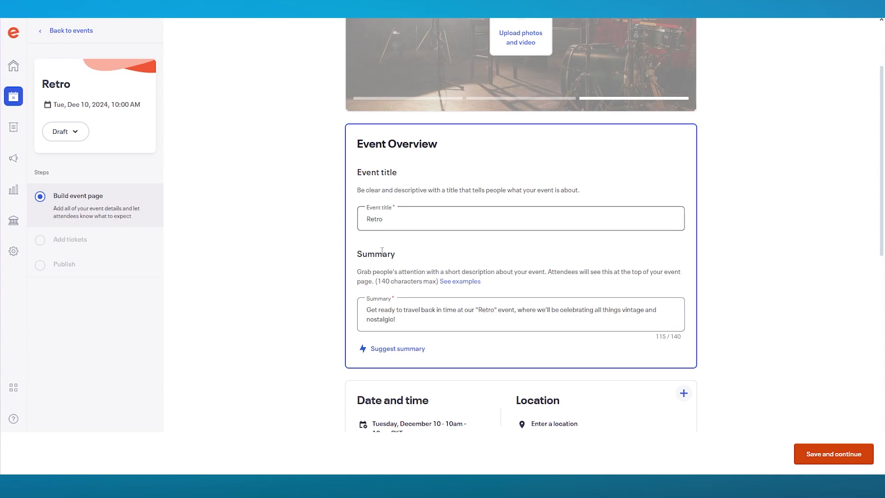
# Step: Open the event's date and location section for editing and set the venue location to New York
pyautogui.scroll(-6, 502, 208)
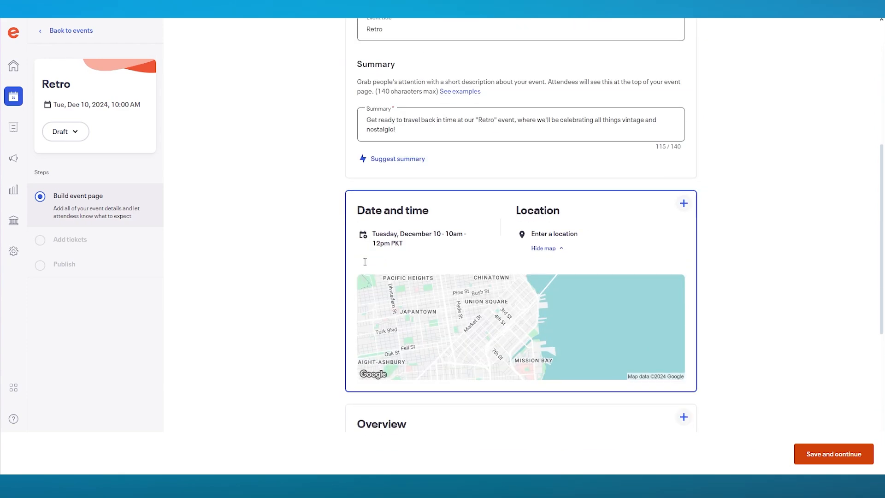
pyautogui.click(502, 201)
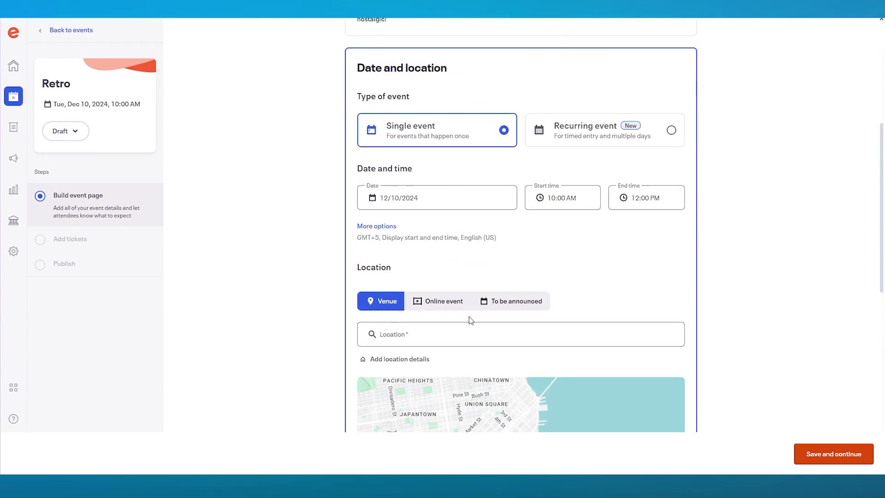
pyautogui.click(454, 236)
pyautogui.click(448, 263)
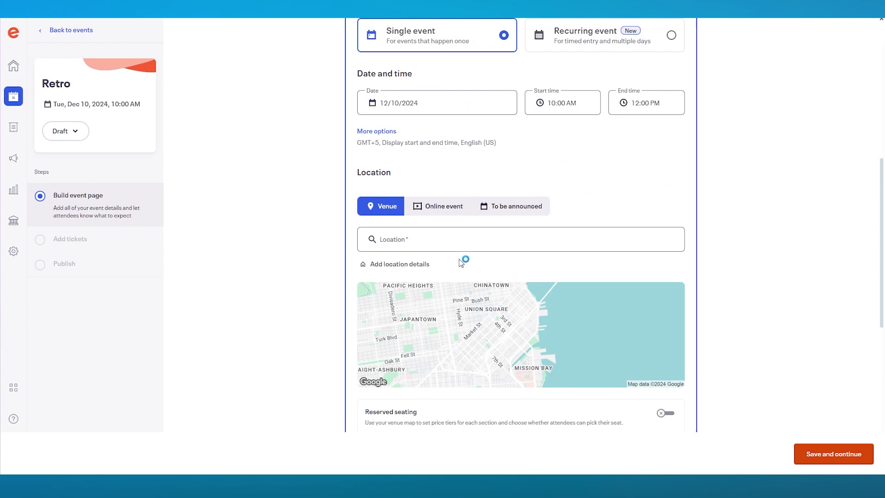
pyautogui.scroll(-2, 459, 245)
pyautogui.click(419, 228)
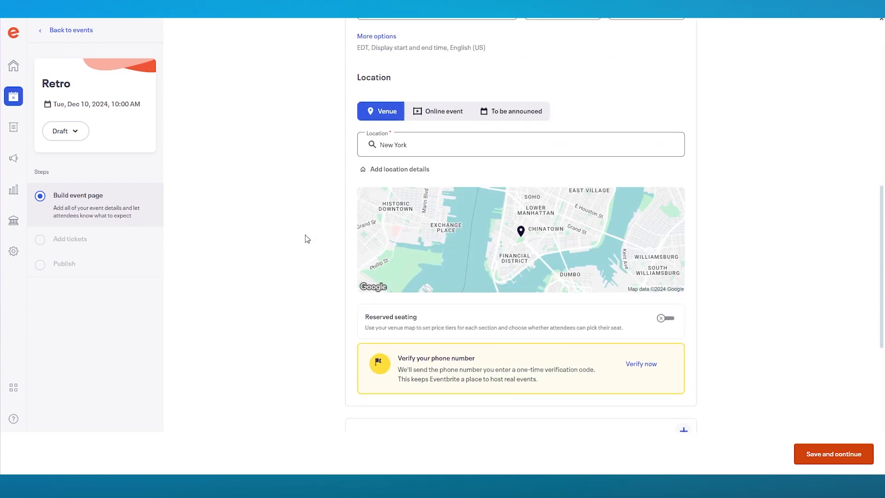
# Step: Check the sections of the event page and try to save it and continue to the ticket stage
pyautogui.scroll(-3, 322, 234)
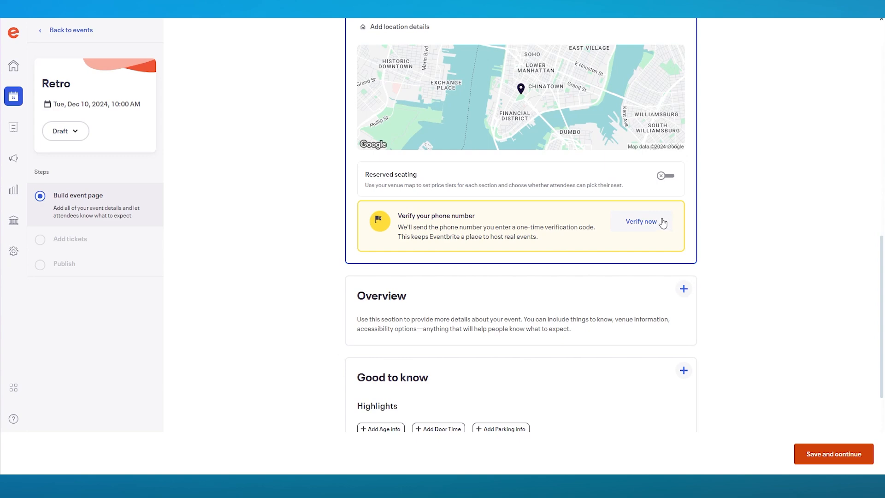
pyautogui.scroll(-3, 265, 206)
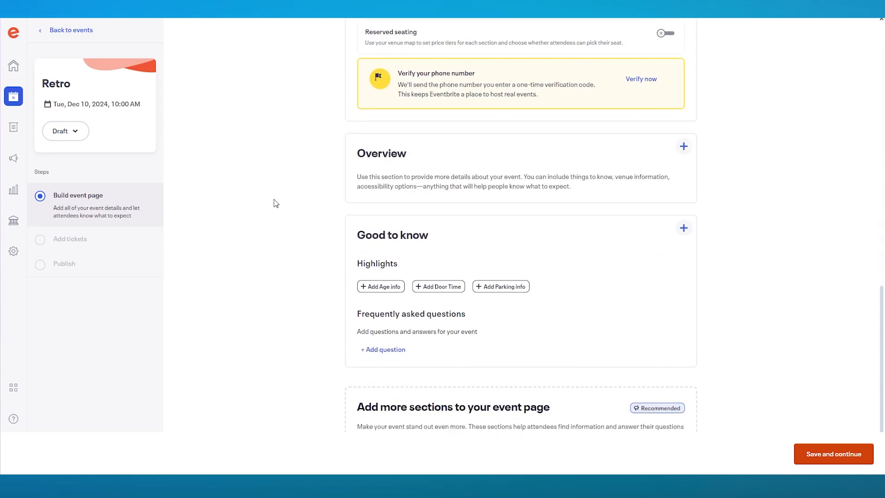
pyautogui.scroll(-1, 507, 259)
pyautogui.scroll(15, 667, 318)
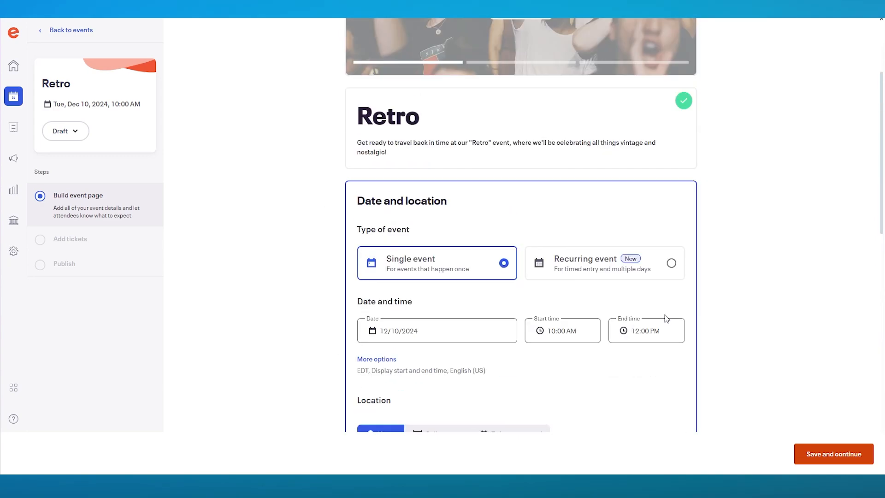
pyautogui.scroll(2, 667, 318)
pyautogui.scroll(-3, 707, 339)
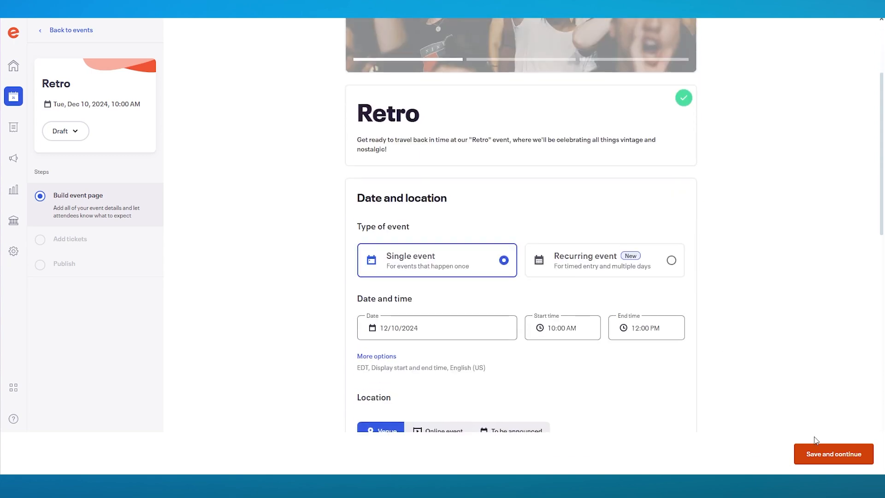
pyautogui.click(820, 450)
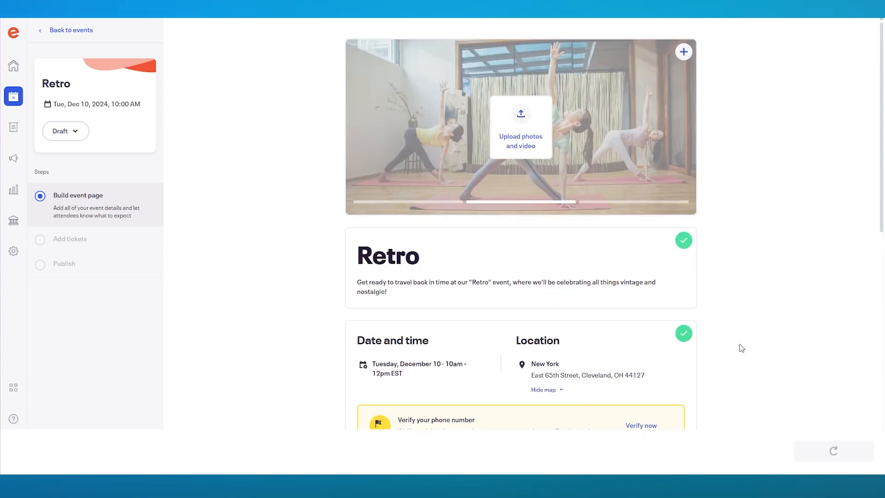
# Step: Look over the event page down to the Agenda option and leave the draft for the home page
pyautogui.scroll(-7, 742, 348)
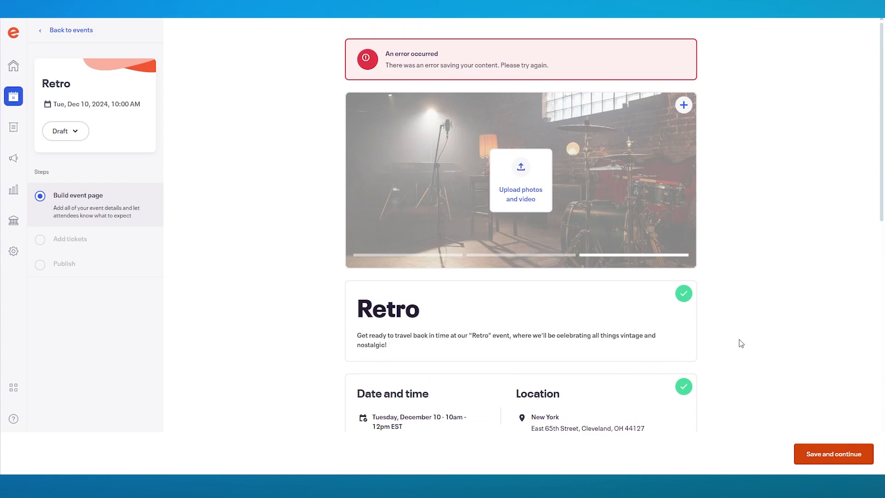
pyautogui.scroll(-5, 724, 330)
pyautogui.scroll(-7, 616, 257)
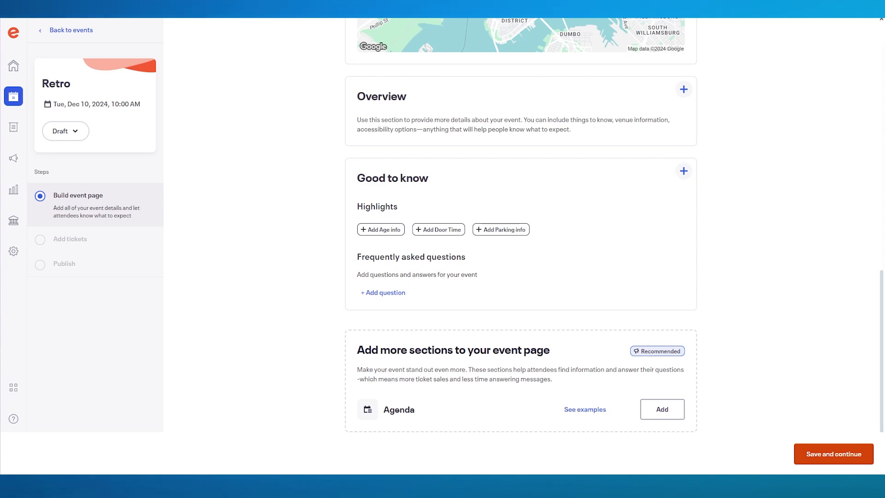
pyautogui.click(13, 70)
pyautogui.click(493, 59)
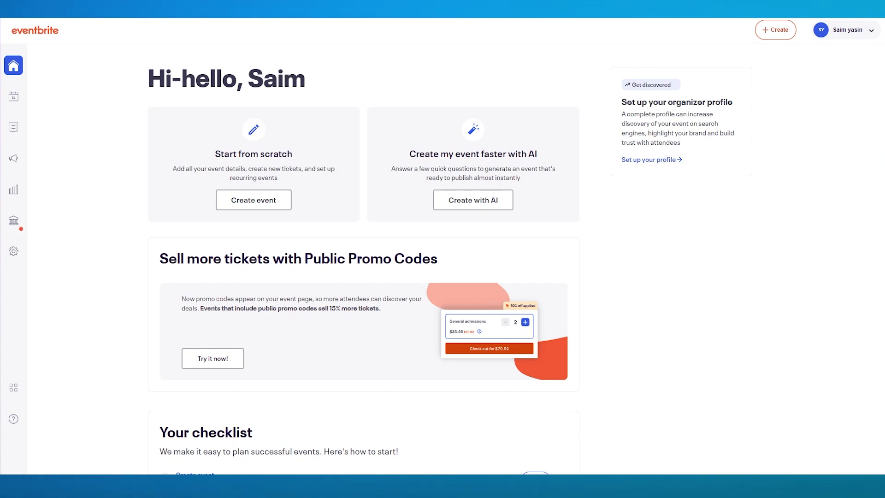
# Step: View the reports page and the list of items that can be created, then close that list
pyautogui.click(13, 191)
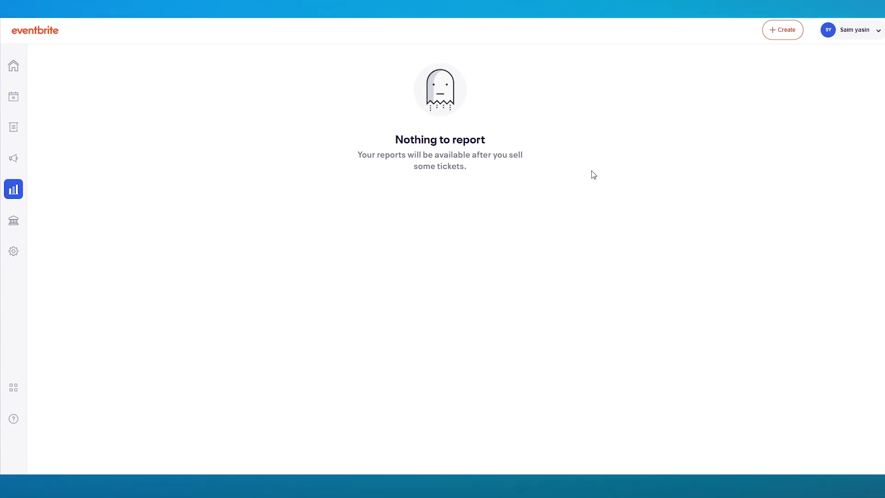
pyautogui.click(781, 31)
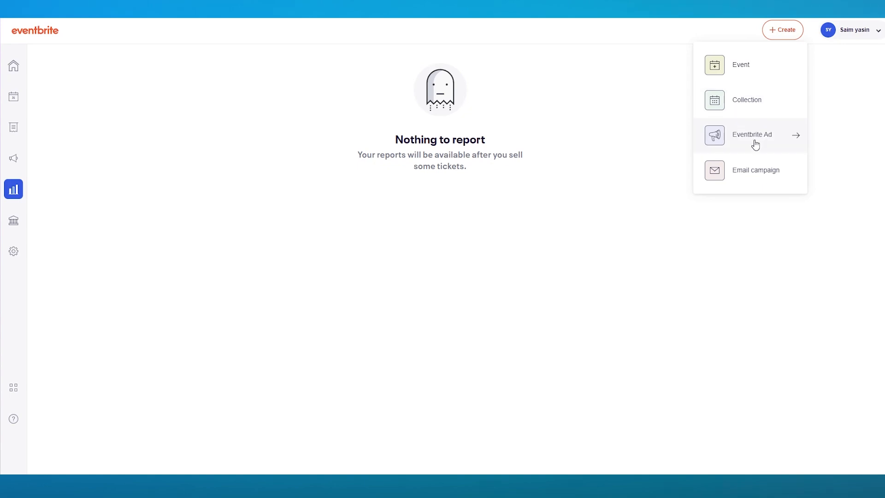
pyautogui.click(397, 198)
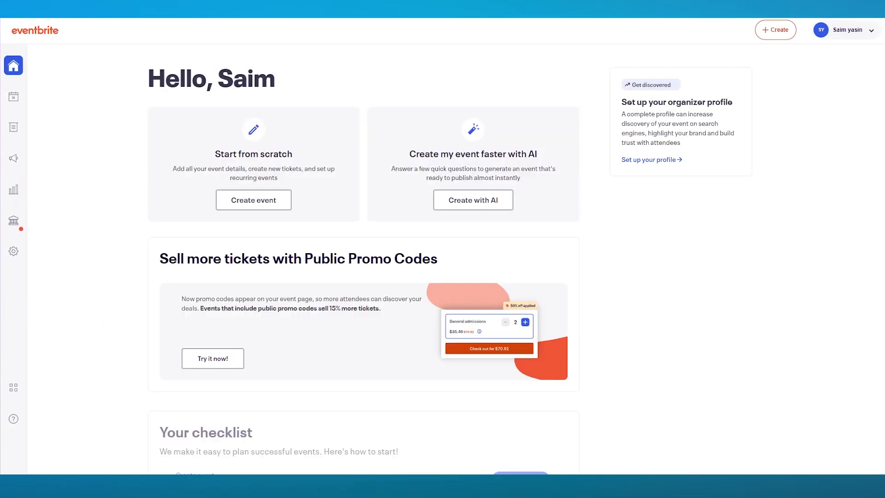
# Step: Bring up the account verification notice about payouts on the home page and dismiss it
pyautogui.moveTo(17, 226)
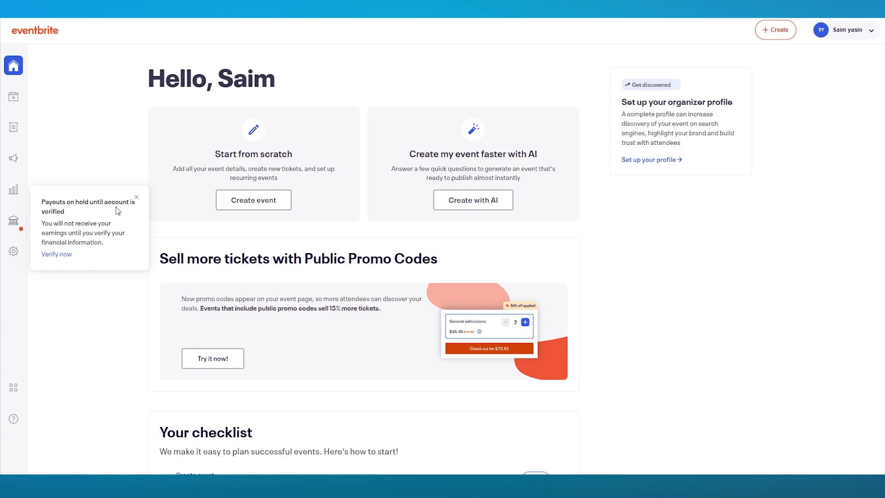
pyautogui.click(136, 198)
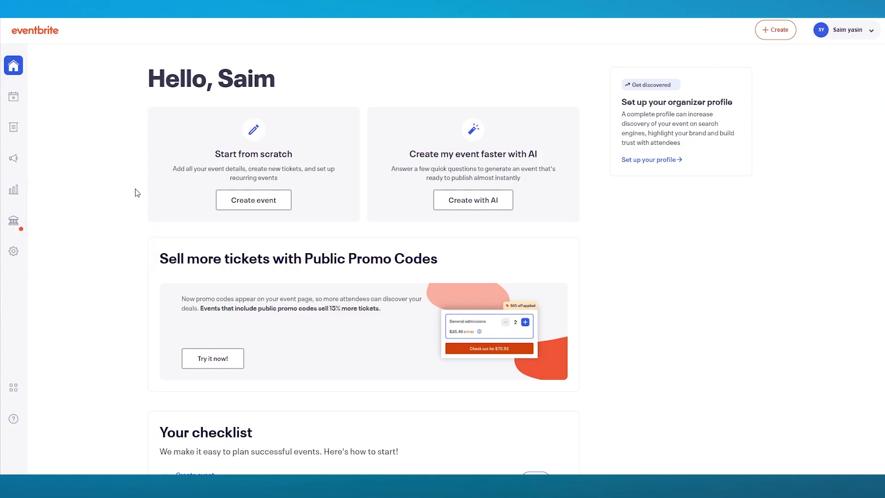